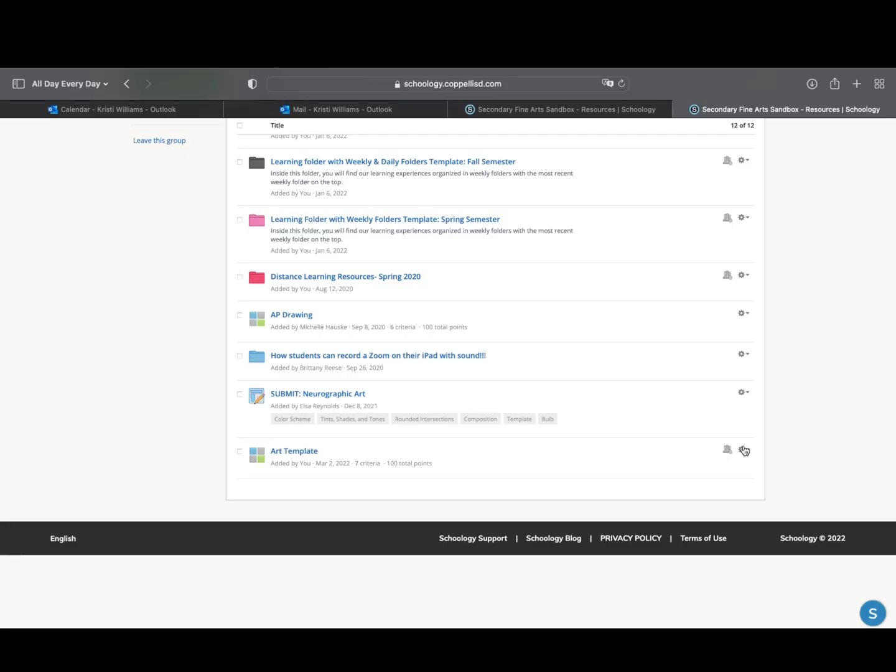
Copy the Art Template rubric from the group's resources to the Home collection without a folder
click(743, 450)
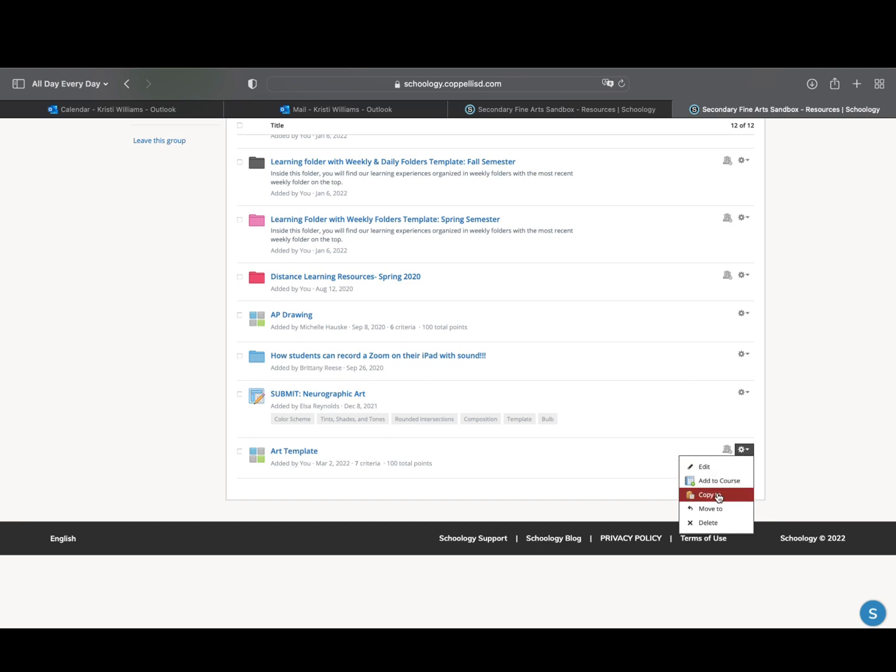
click(719, 495)
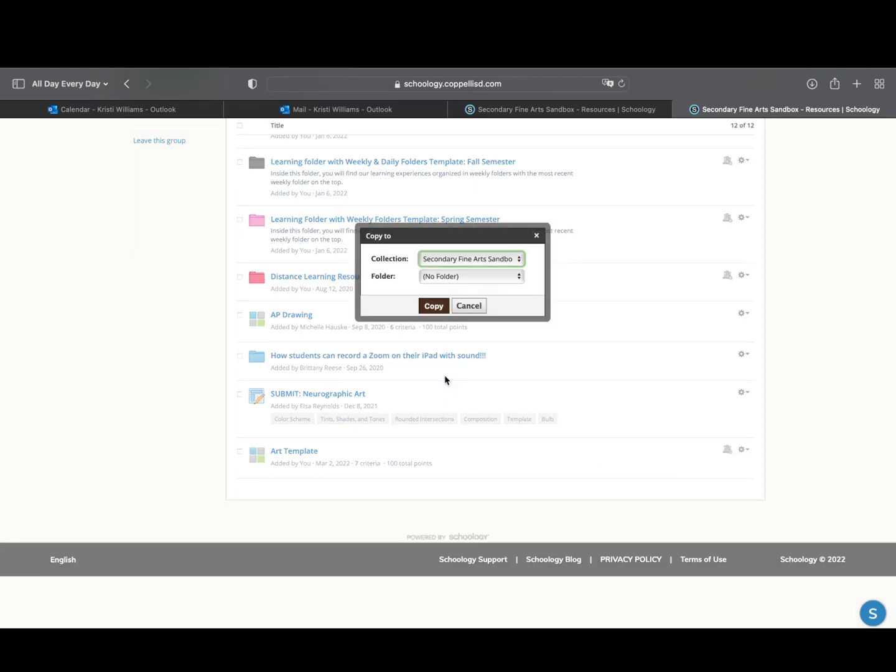
click(493, 260)
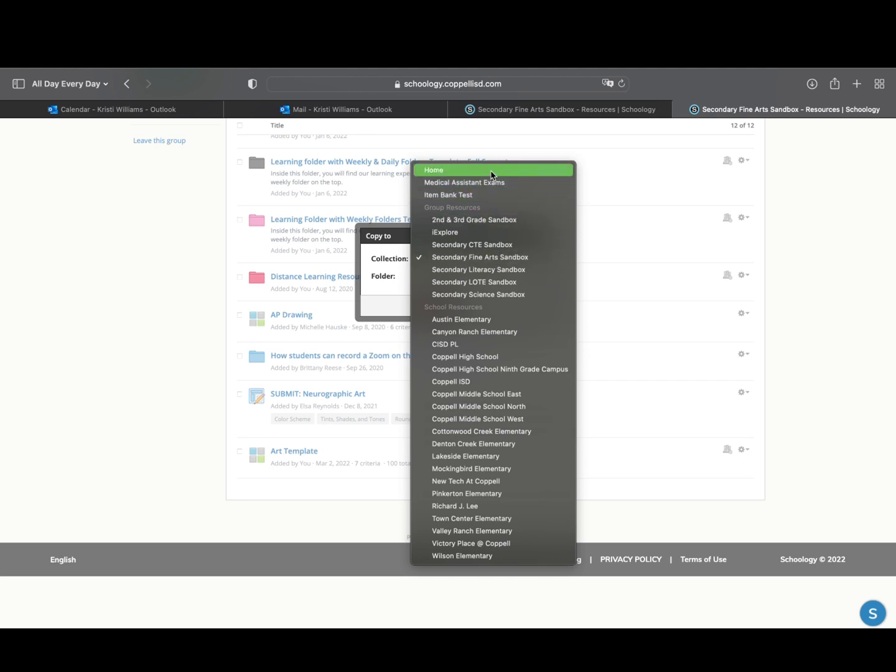
click(491, 172)
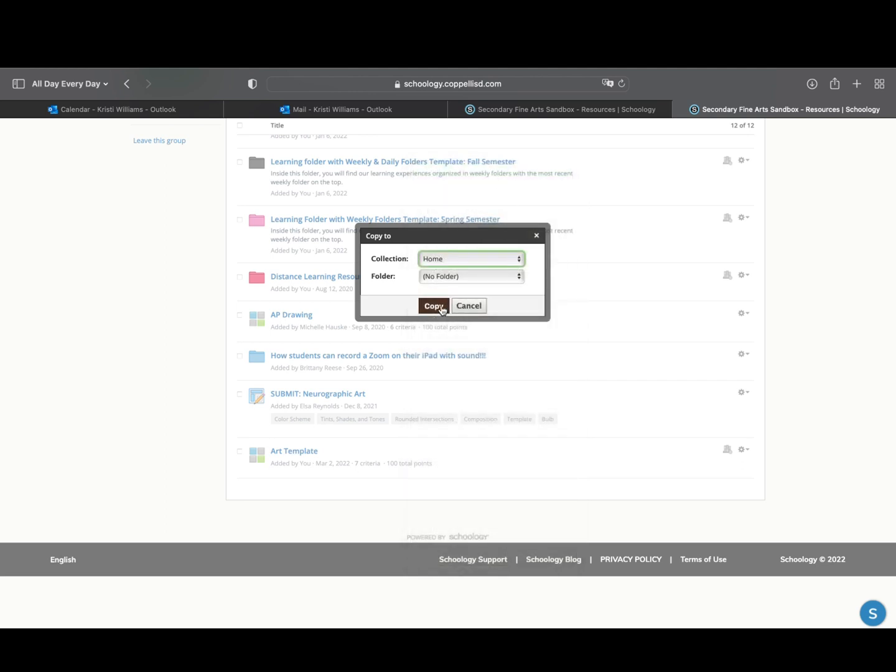
click(440, 308)
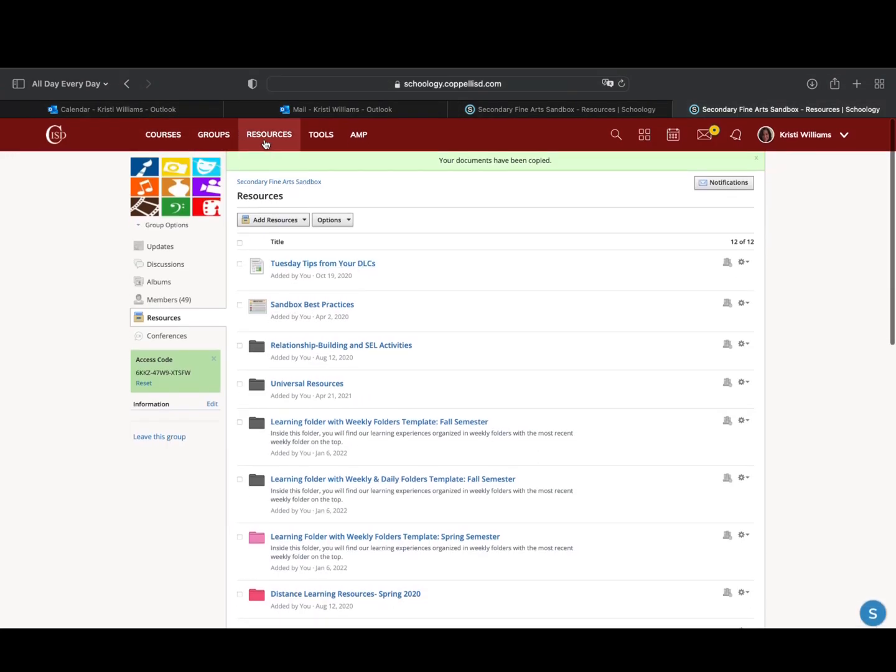
Add the Art Template rubric from the personal Home resources to the course Content Sandbox: Section 1
click(266, 143)
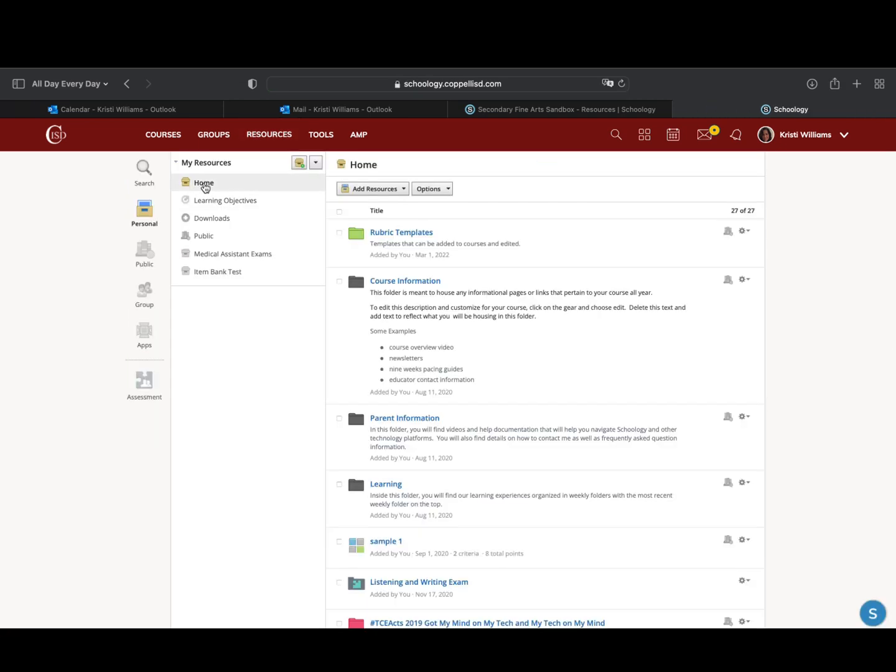
scroll(545, 428, down, 15)
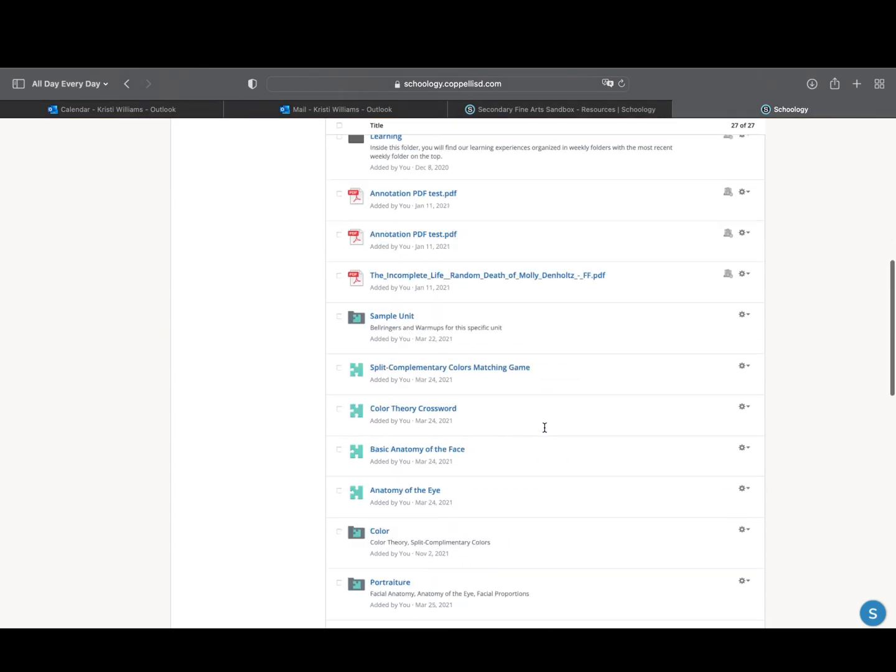
scroll(546, 429, down, 10)
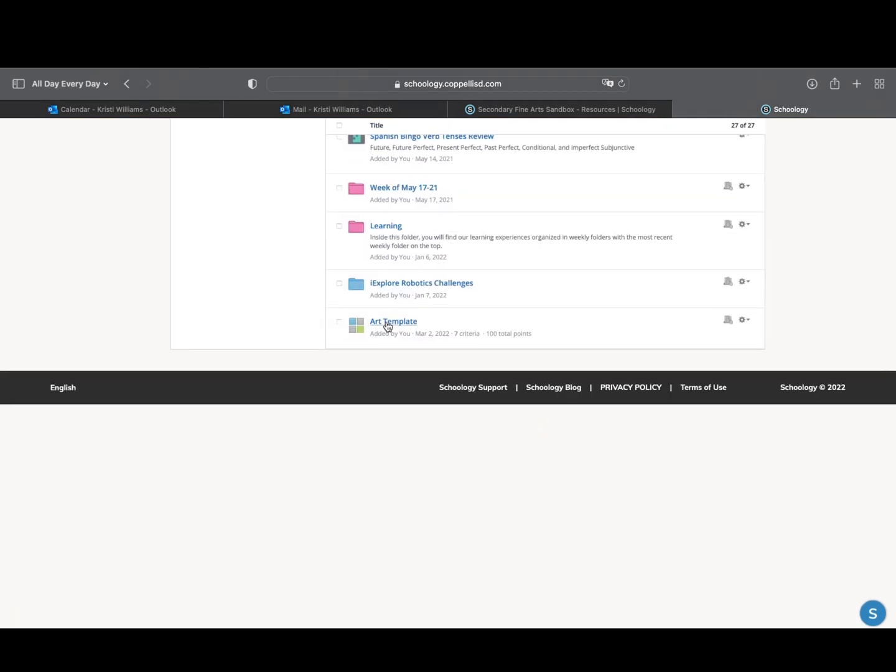
click(746, 321)
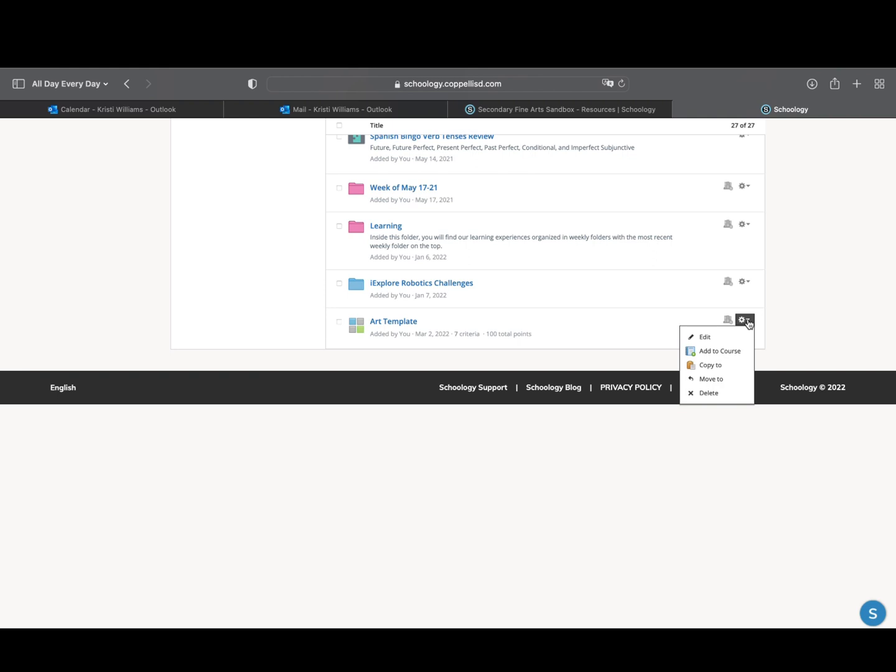
click(716, 354)
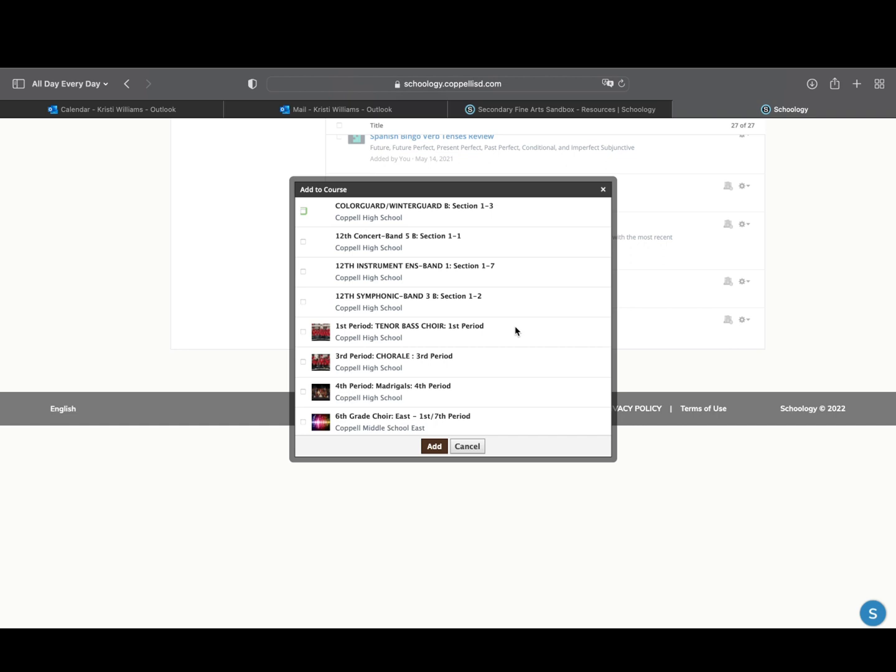
scroll(515, 331, down, 15)
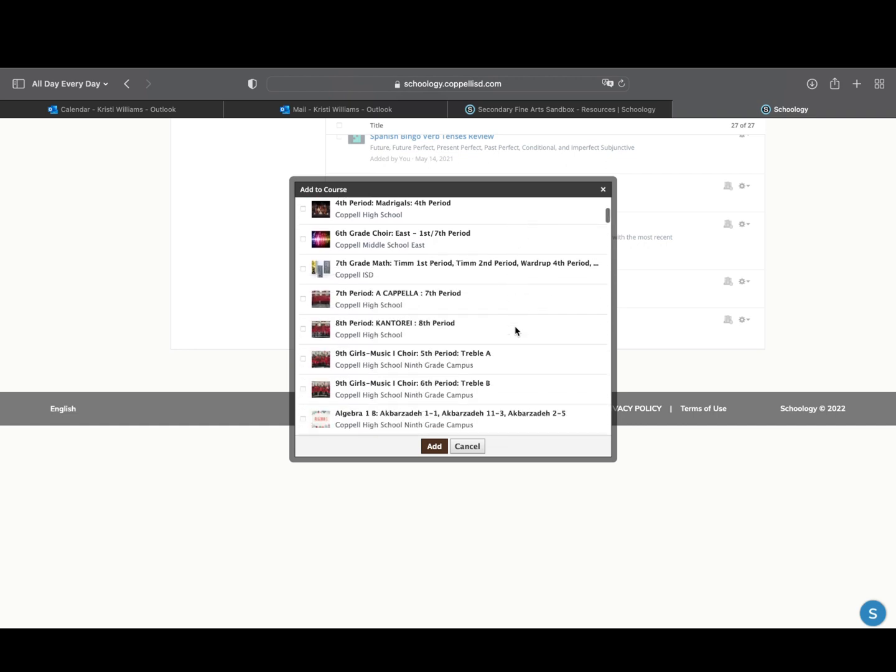
scroll(516, 331, down, 10)
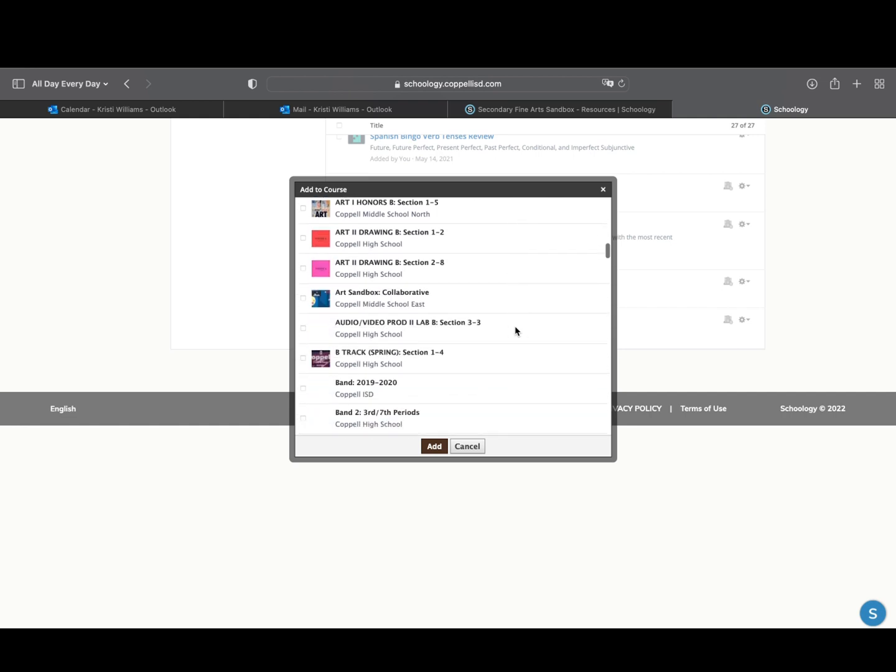
scroll(515, 331, down, 10)
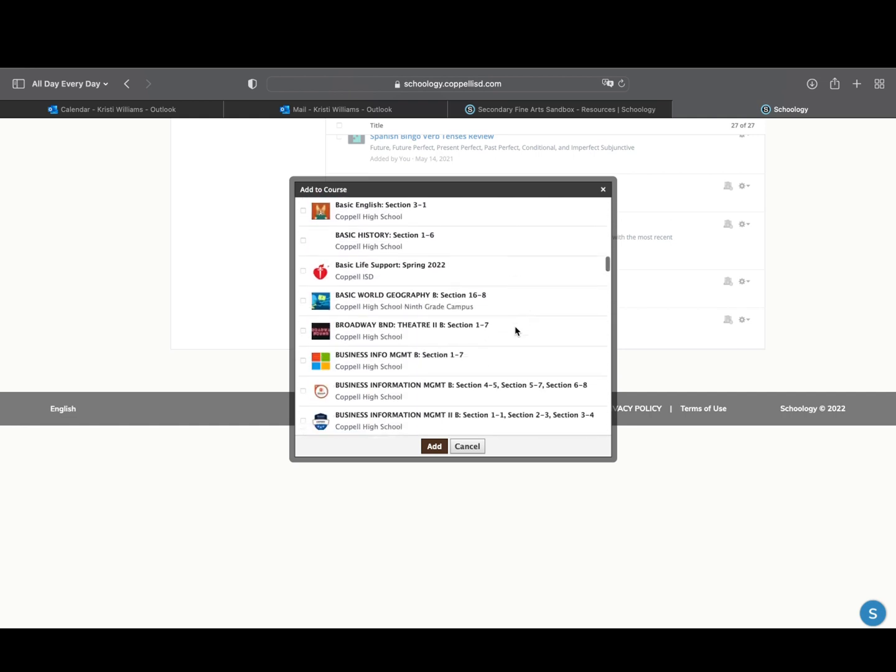
scroll(515, 331, down, 1)
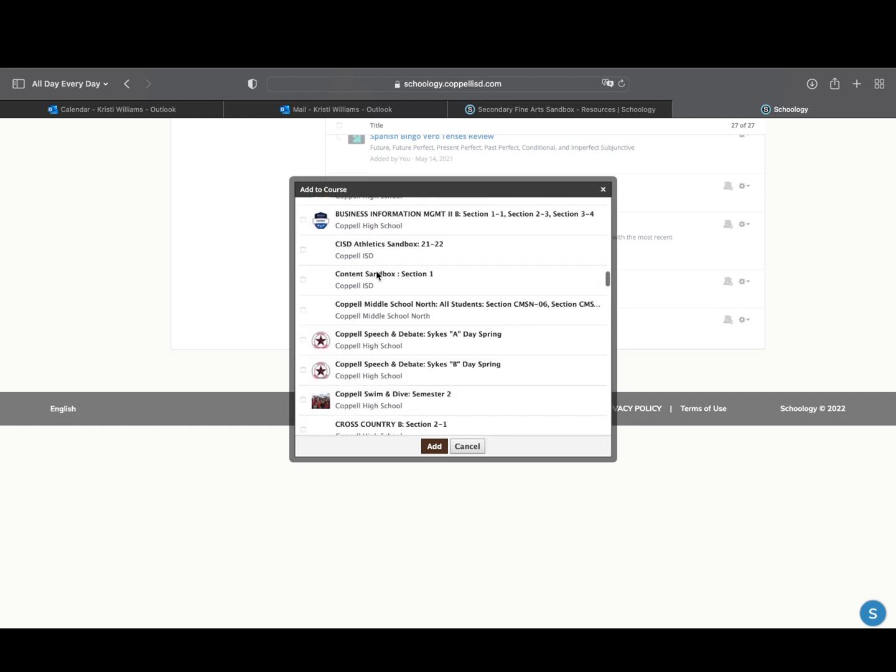
click(304, 280)
click(434, 446)
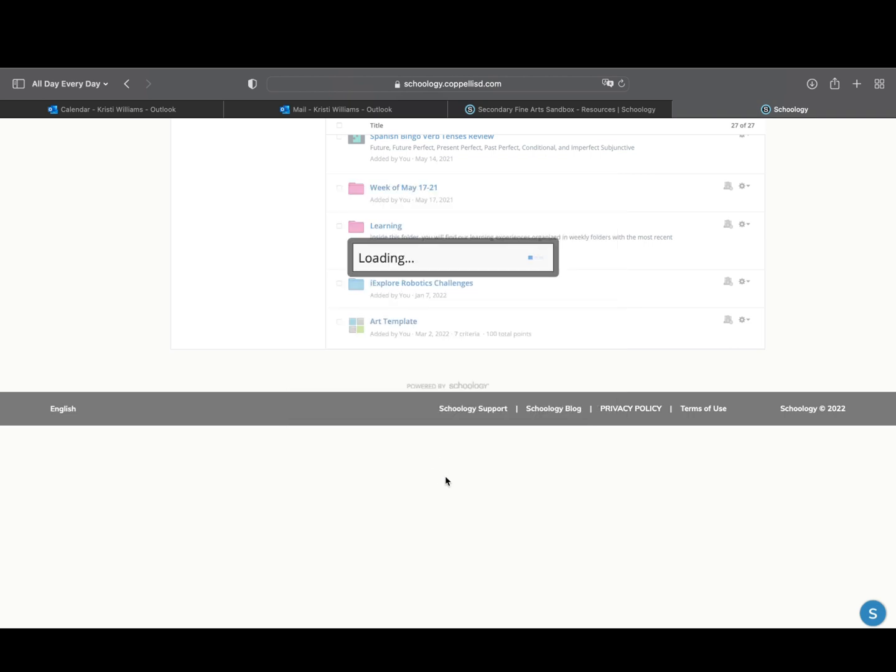
Open the Content Sandbox: Section 1 course and show the rubrics in its grade setup
click(177, 138)
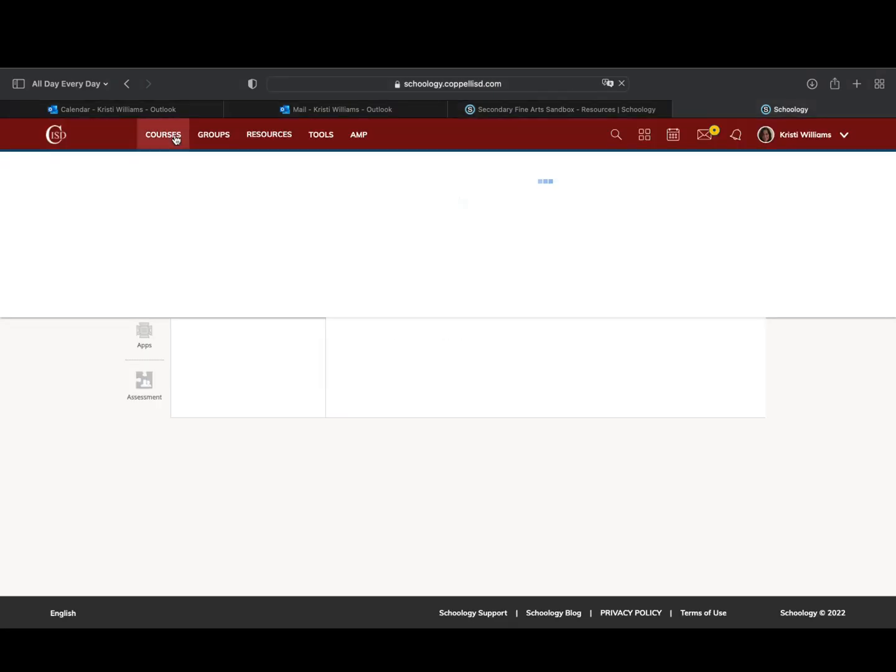
scroll(166, 164, down, 3)
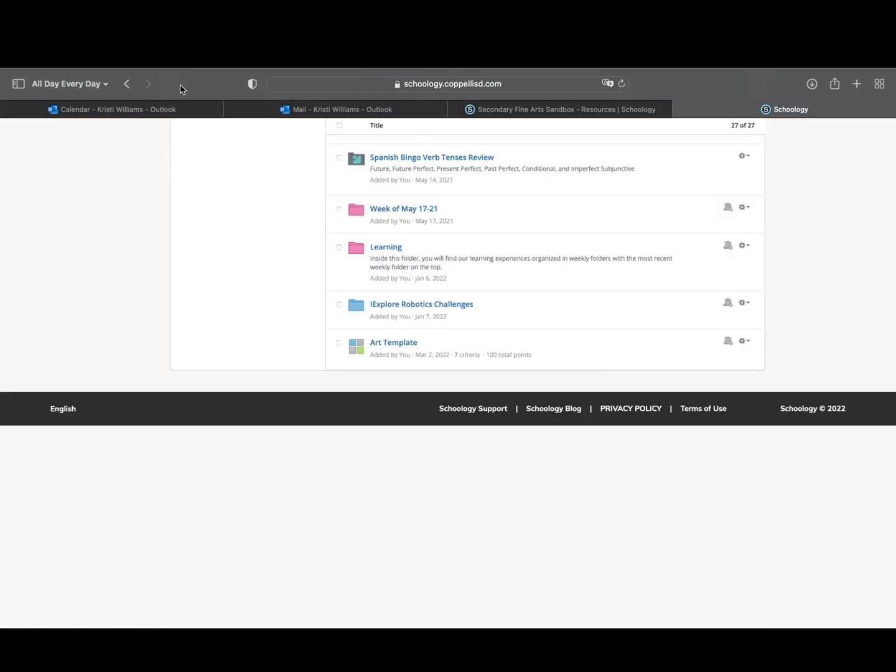
scroll(186, 339, up, 5)
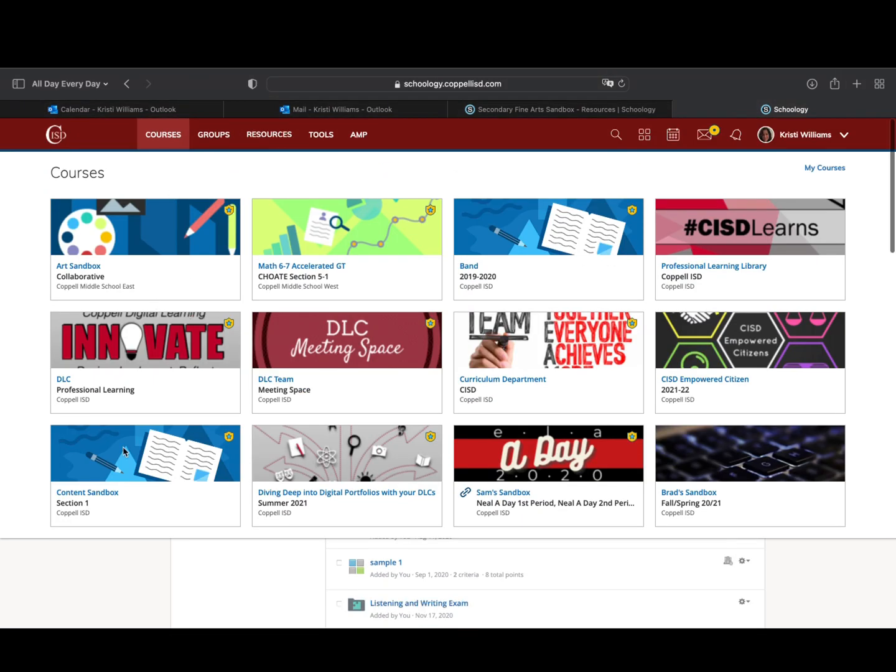
click(113, 493)
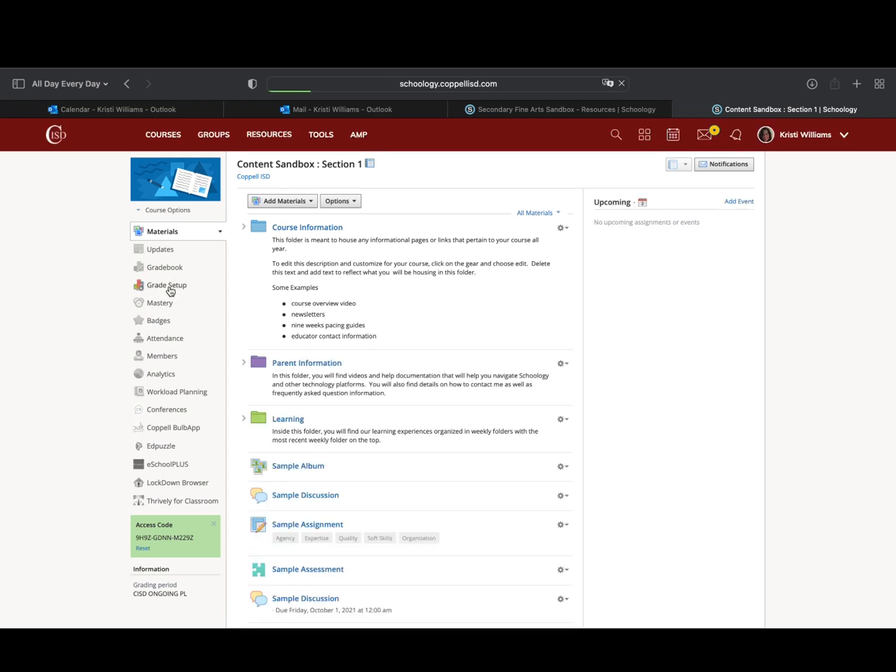
click(170, 289)
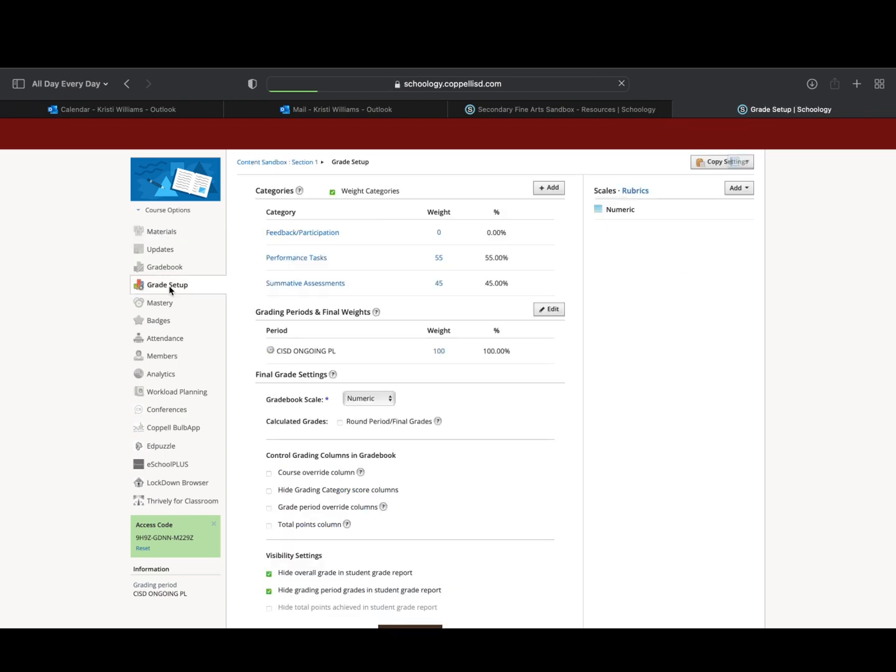
click(636, 194)
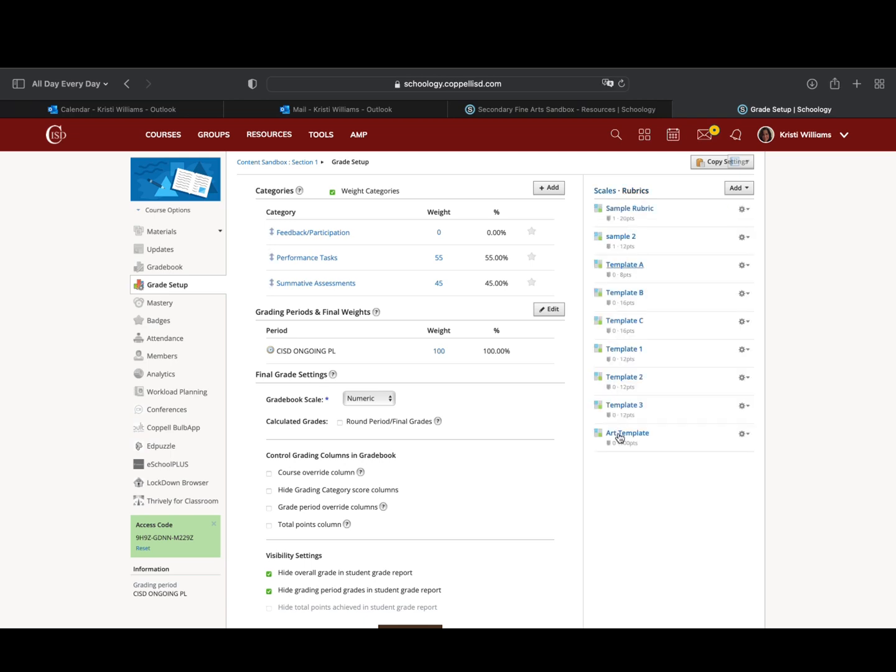
Open the course's Art Template rubric for editing and change its title to Art Project
click(744, 436)
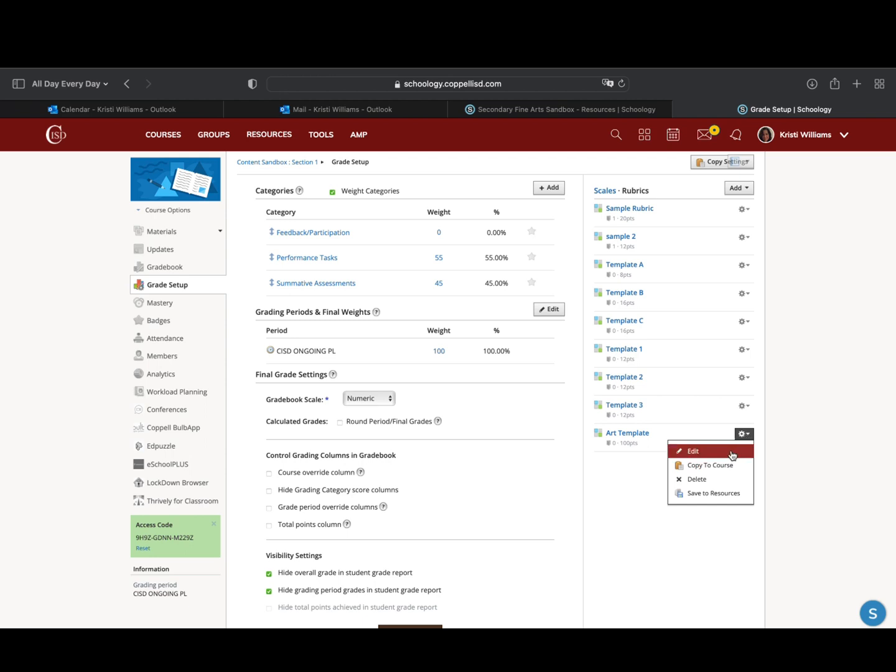
click(732, 456)
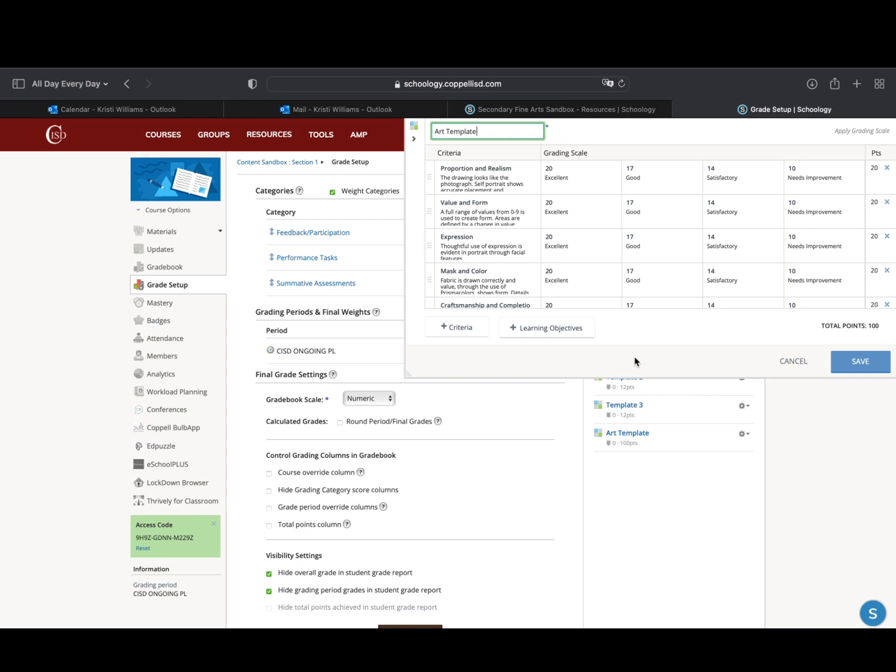
key(BackSpace)
key(BackSpace)
key(BackSpace)
key(BackSpace)
key(BackSpace)
key(BackSpace)
key(BackSpace)
key(BackSpace)
text(Project)
Delete the Template criterion from the Art Project rubric and save the rubric
scroll(590, 292, down, 5)
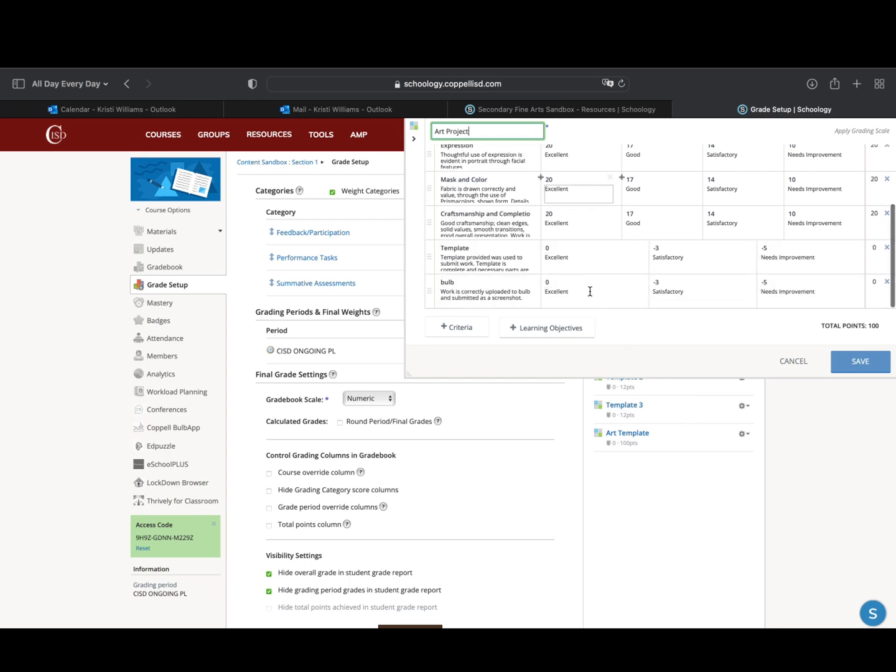
scroll(628, 255, down, 5)
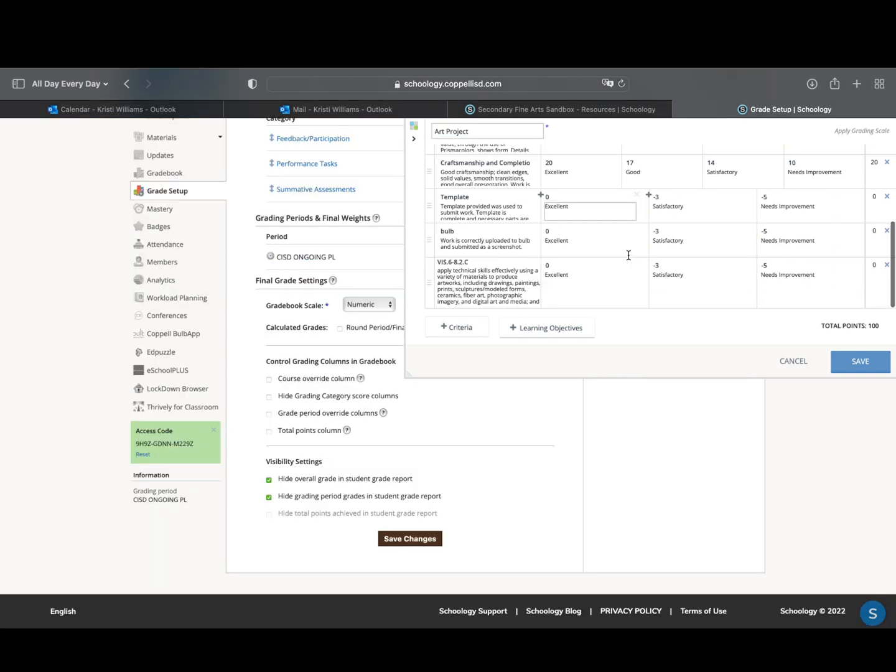
scroll(627, 259, up, 1)
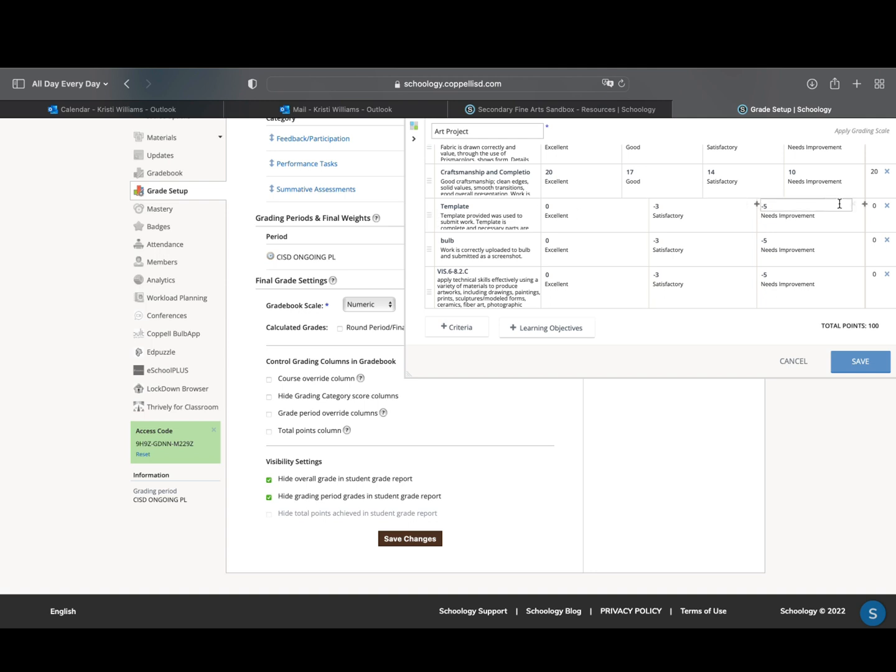
click(887, 205)
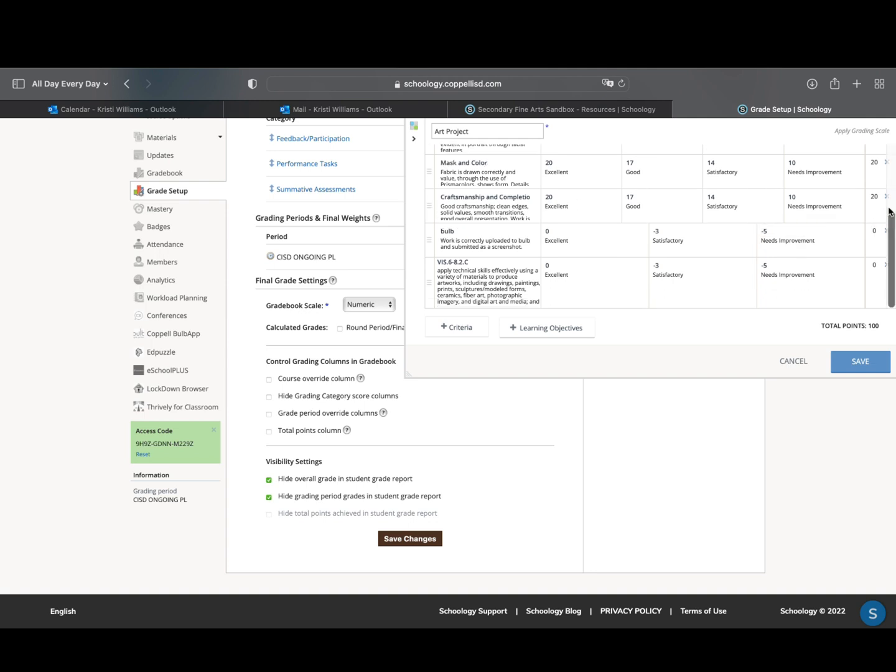
click(860, 362)
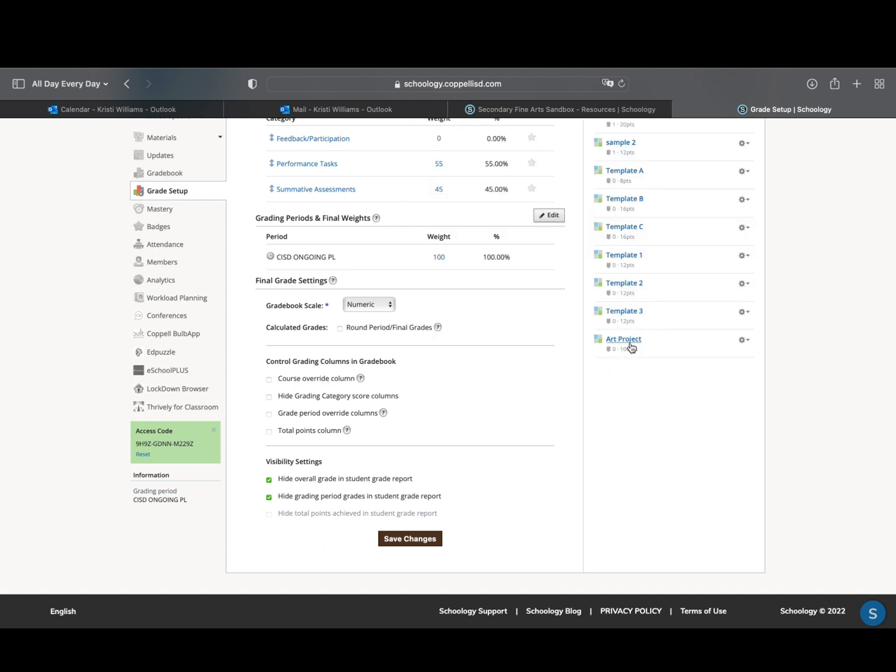
Open the original Art Template rubric in the personal Home resources and check its title and criteria
scroll(243, 291, up, 3)
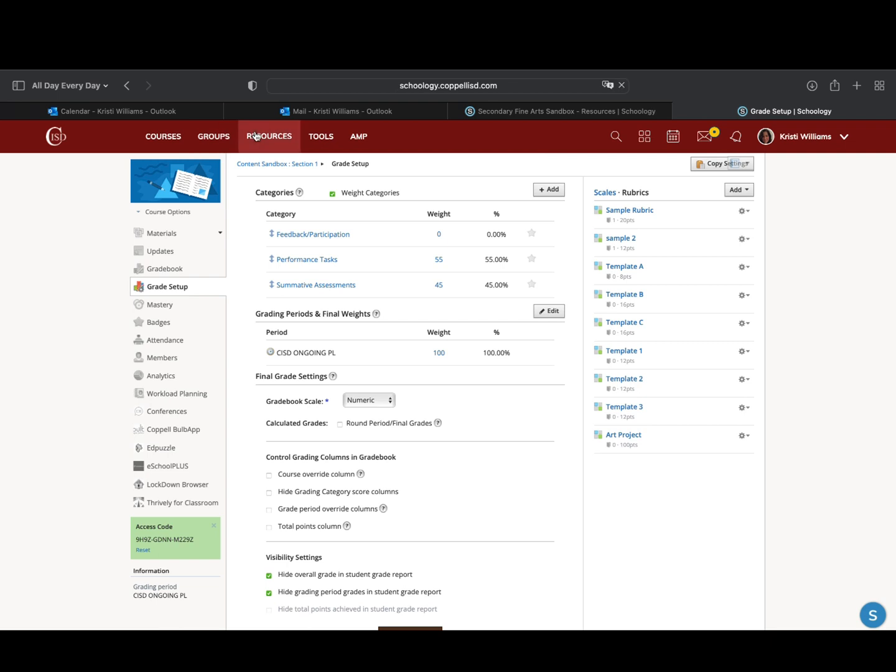
click(256, 137)
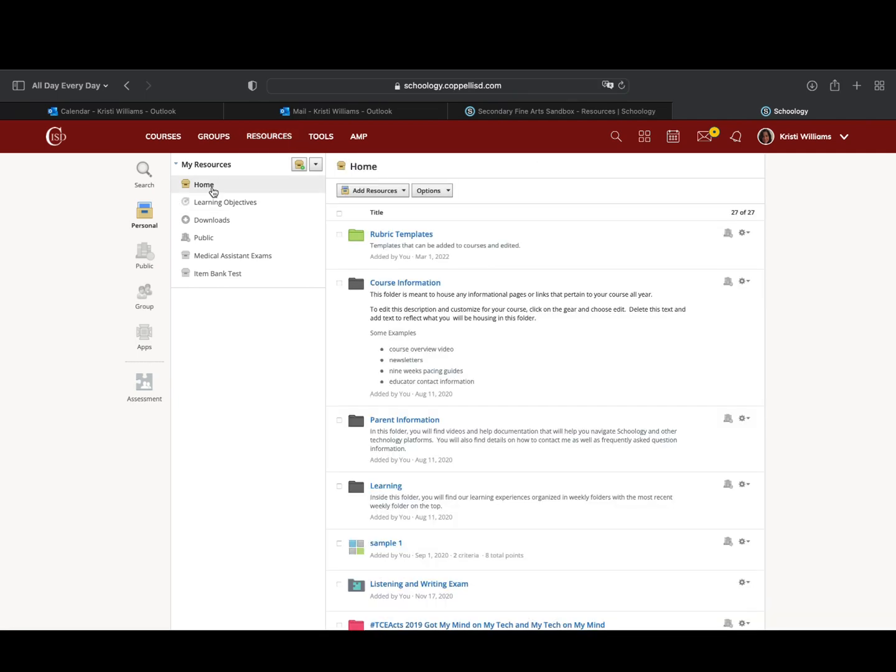
scroll(542, 531, down, 20)
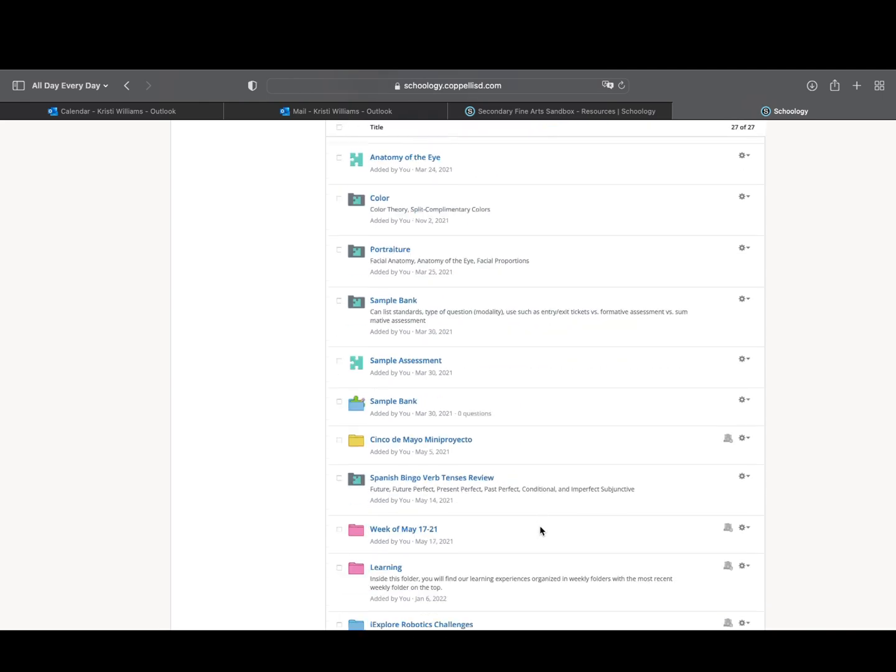
scroll(541, 530, up, 4)
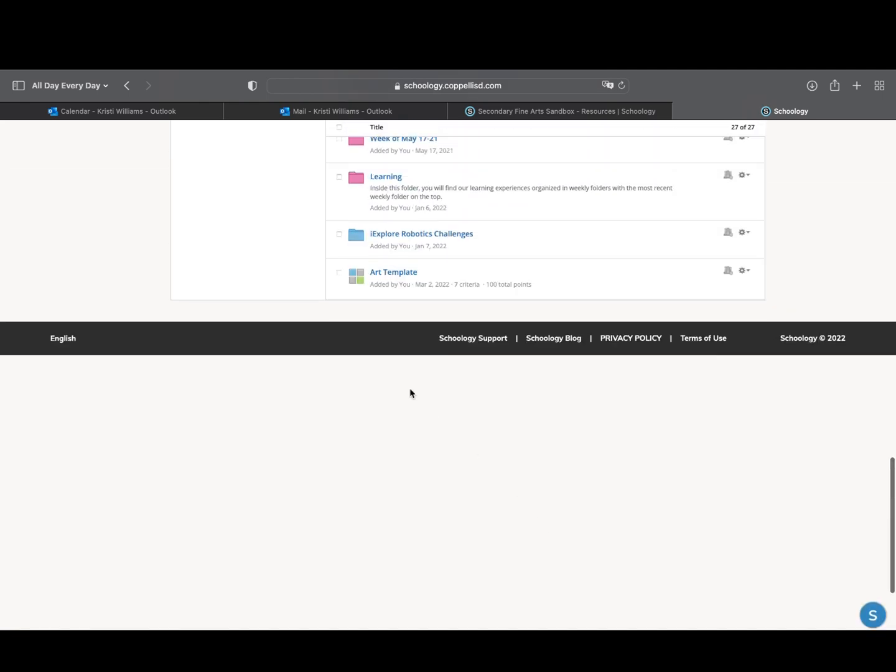
click(390, 276)
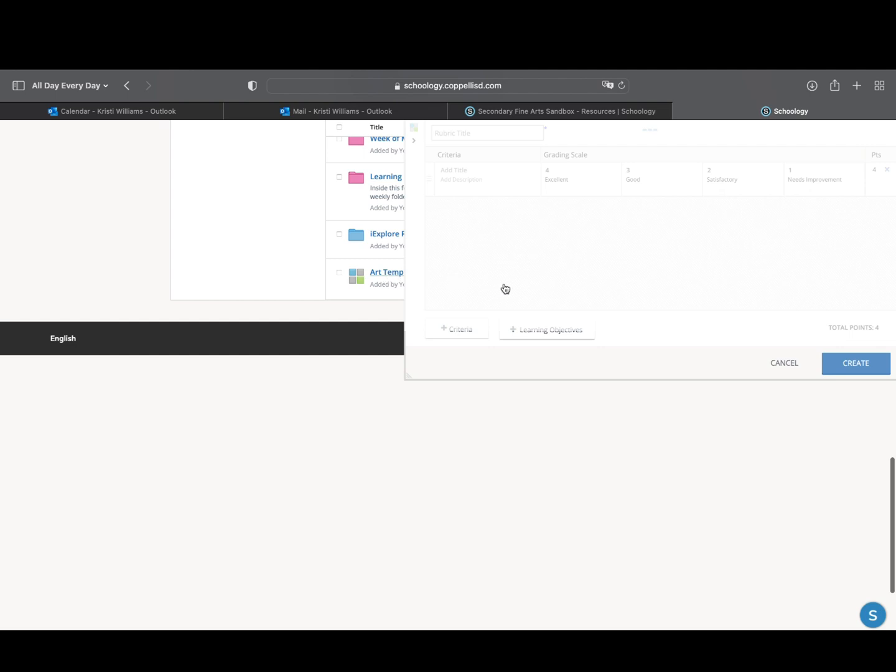
scroll(632, 362, up, 2)
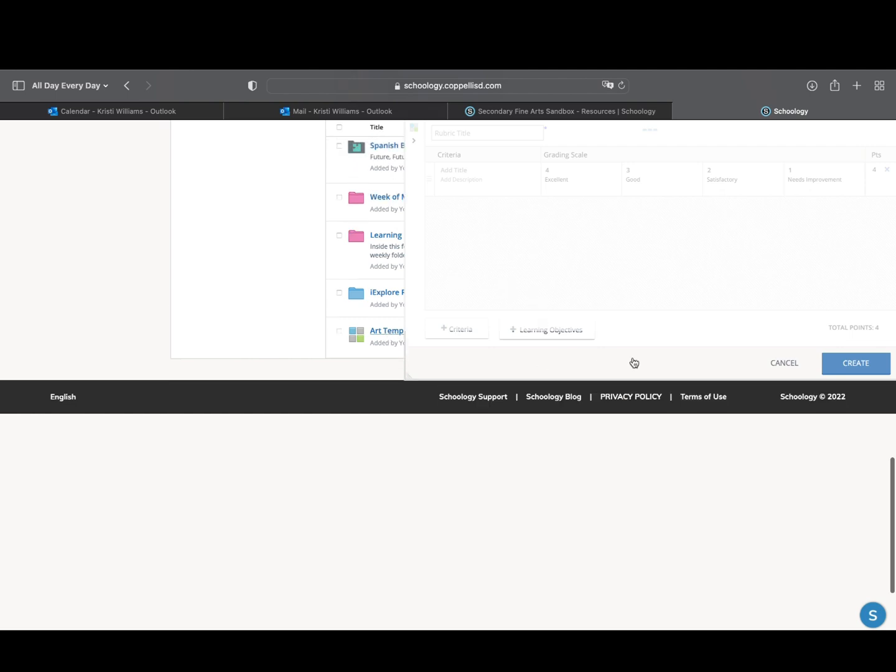
scroll(621, 249, down, 3)
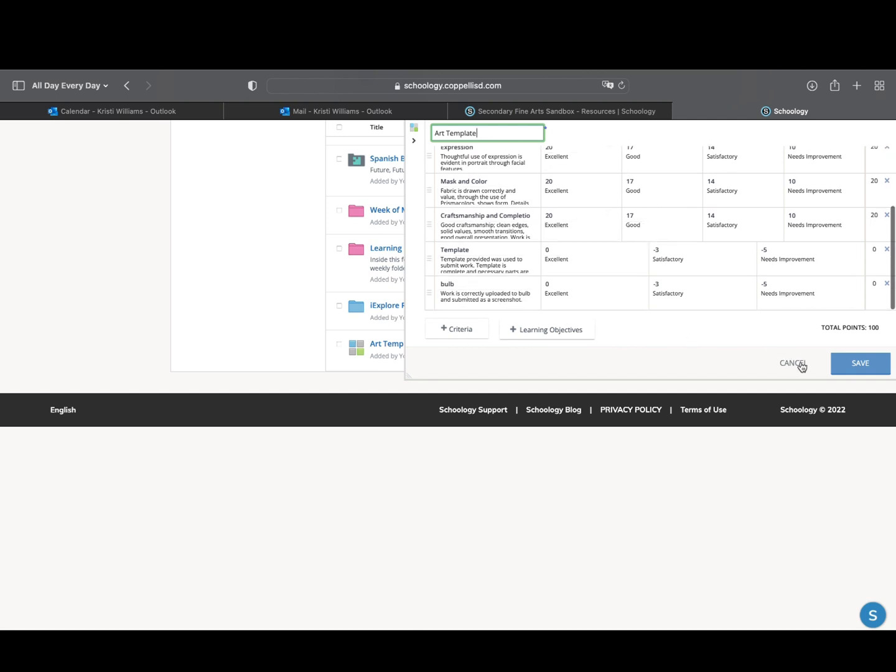
Close the original Art Template rubric and save a copy of the course's Art Project rubric to the Home collection, without a folder
click(848, 369)
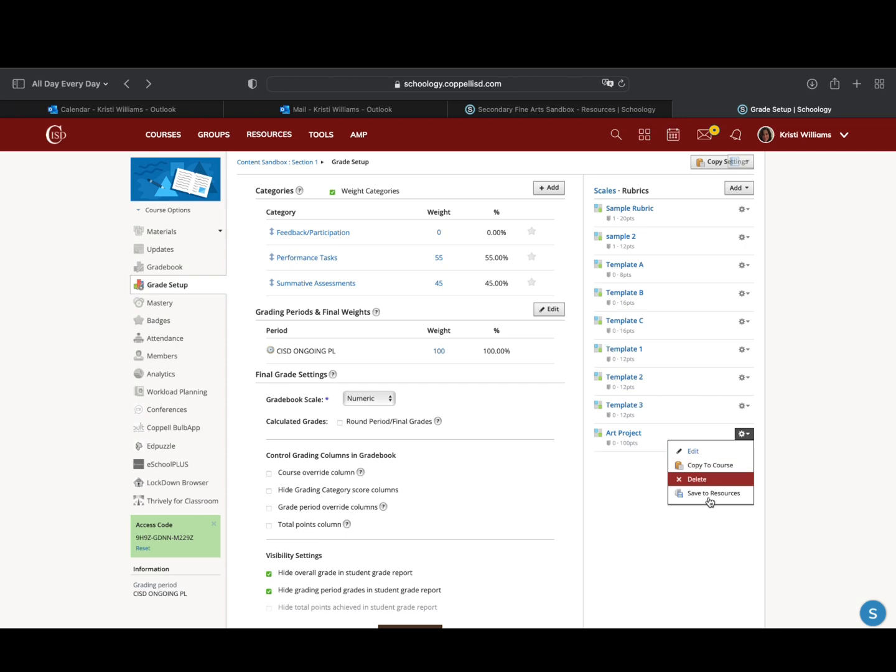
click(709, 495)
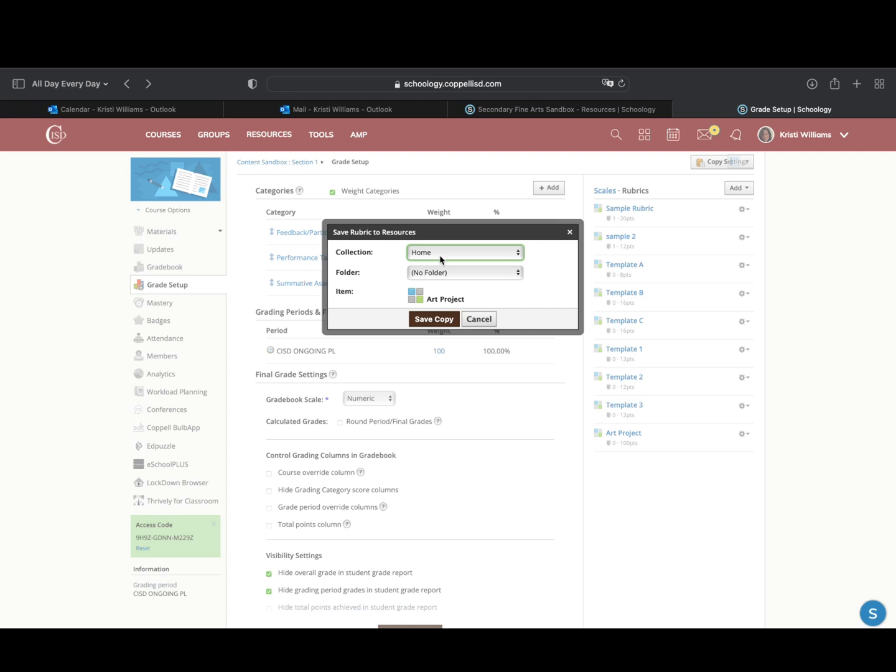
click(446, 321)
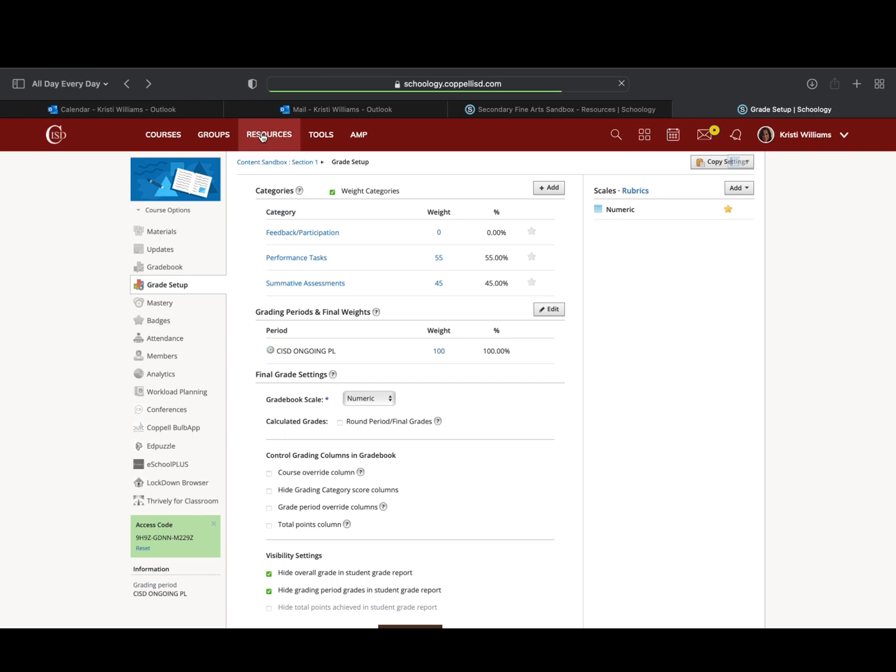
Open the personal Home resources and locate the saved Art Project rubric in the list
click(262, 138)
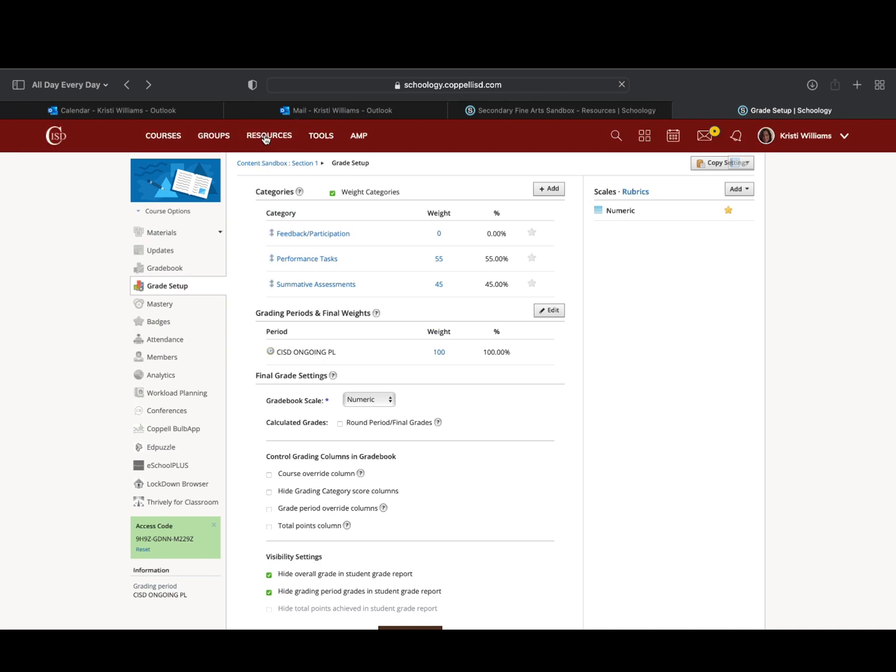
click(266, 138)
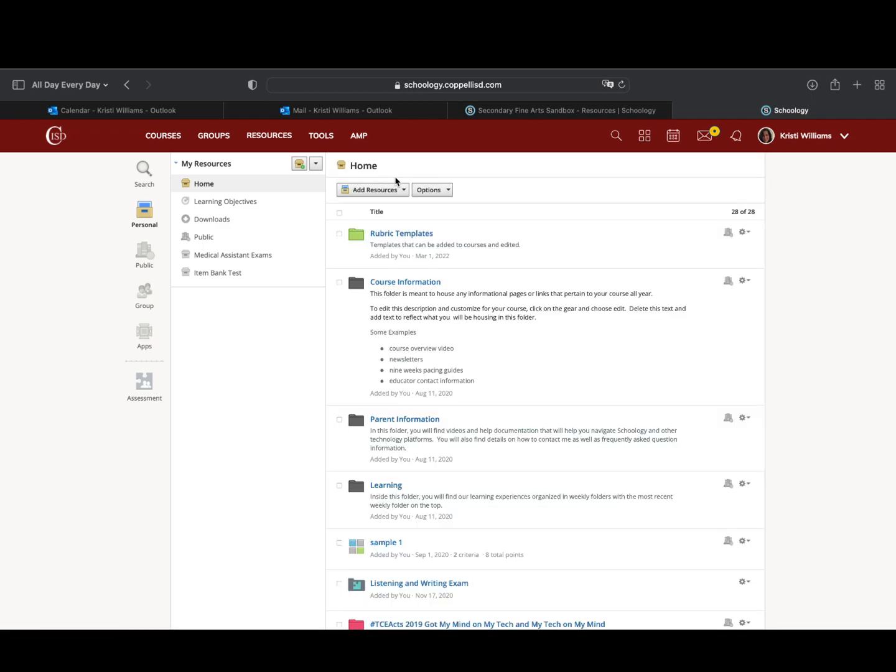
scroll(425, 297, down, 20)
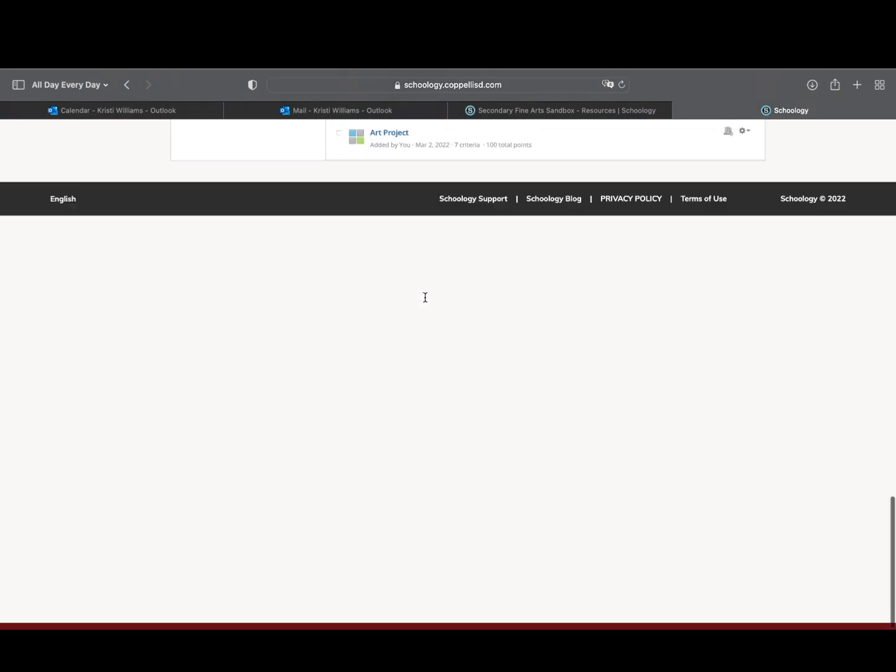